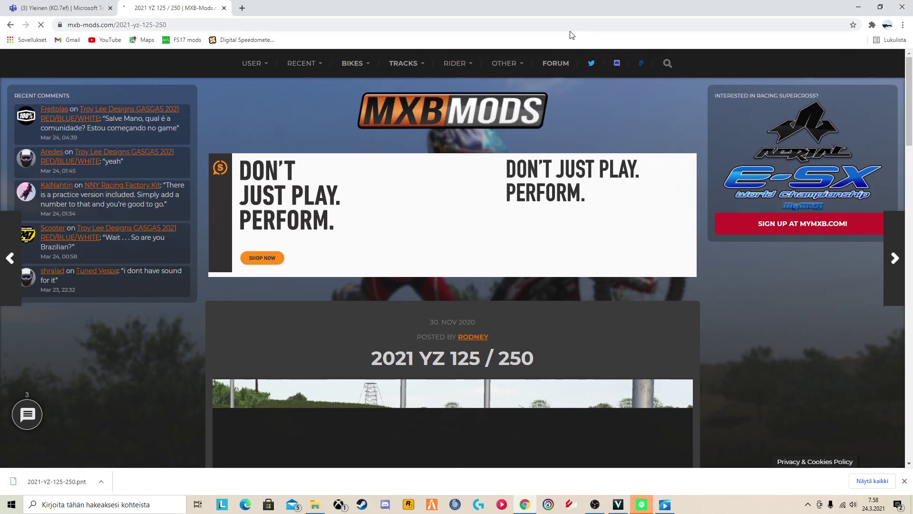
Step: Open the Replicas track category on MXB-Mods and go to the FatCat MotoParc 2018 track page
mouse_move(413, 69)
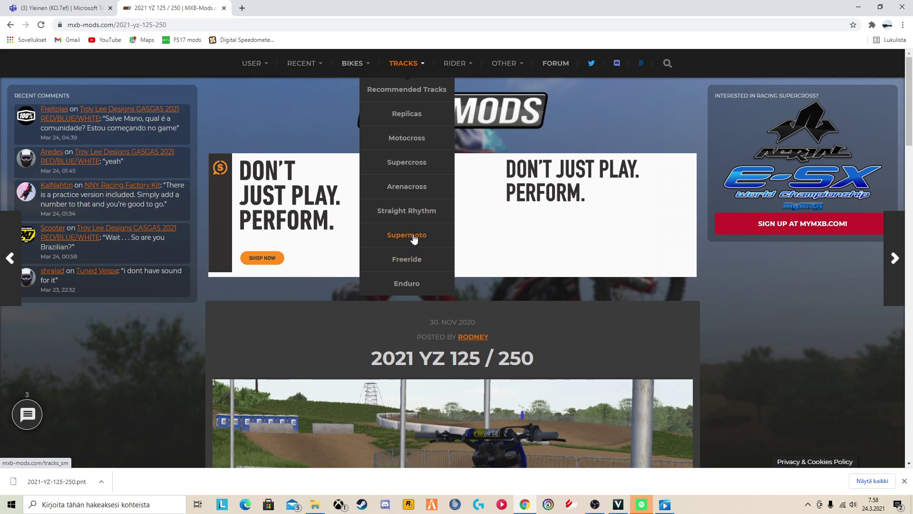
click(413, 118)
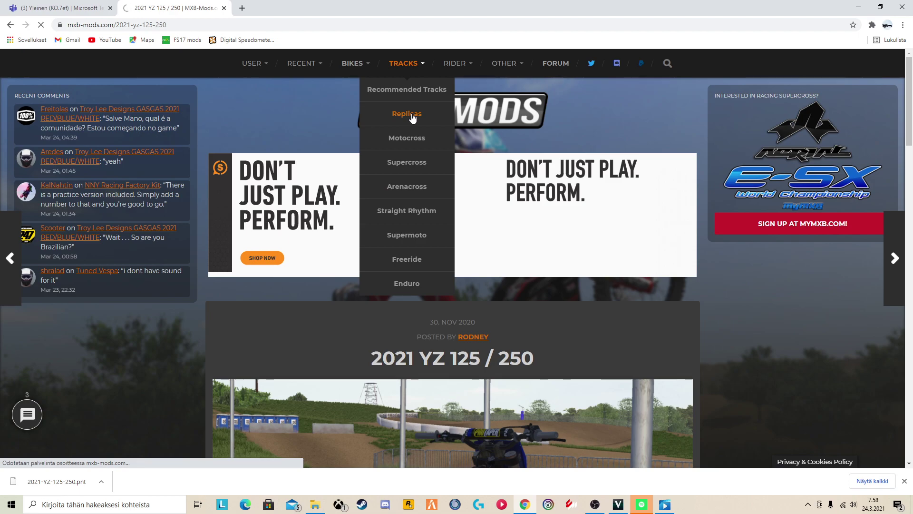
scroll(416, 330, down, 5)
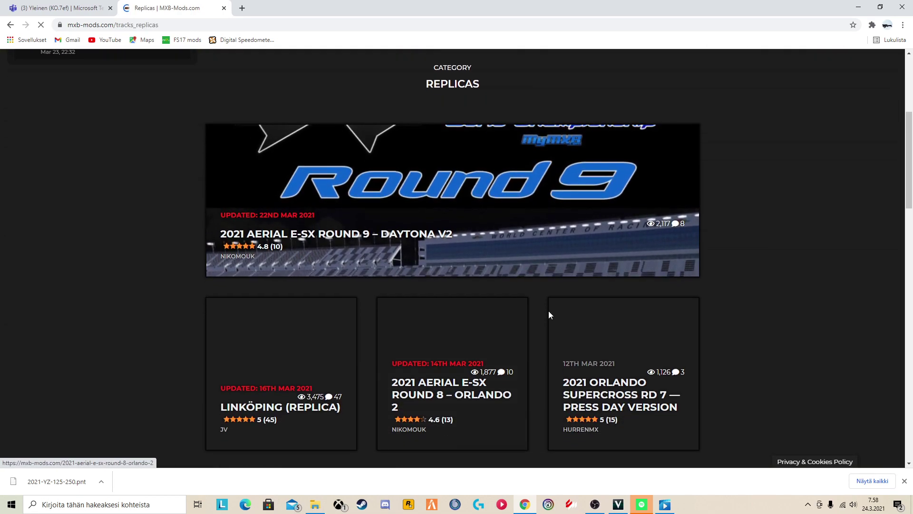
scroll(729, 320, down, 5)
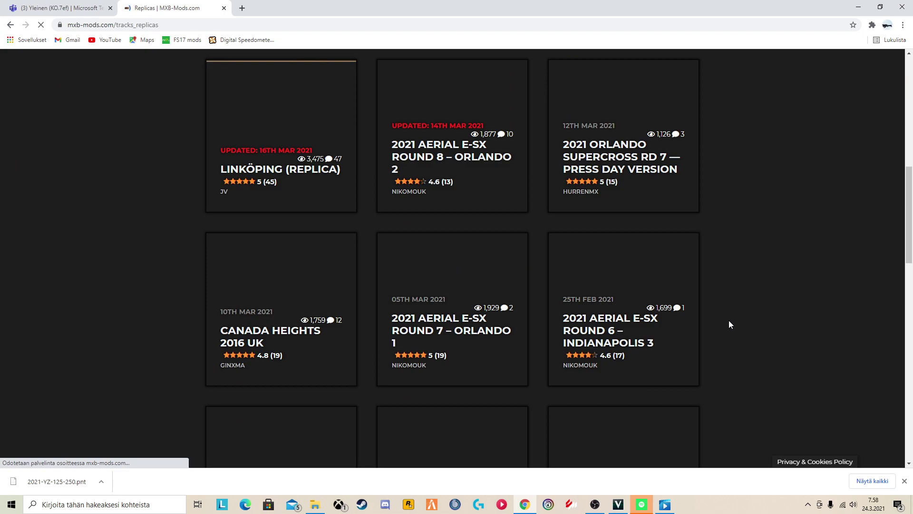
scroll(729, 325, down, 6)
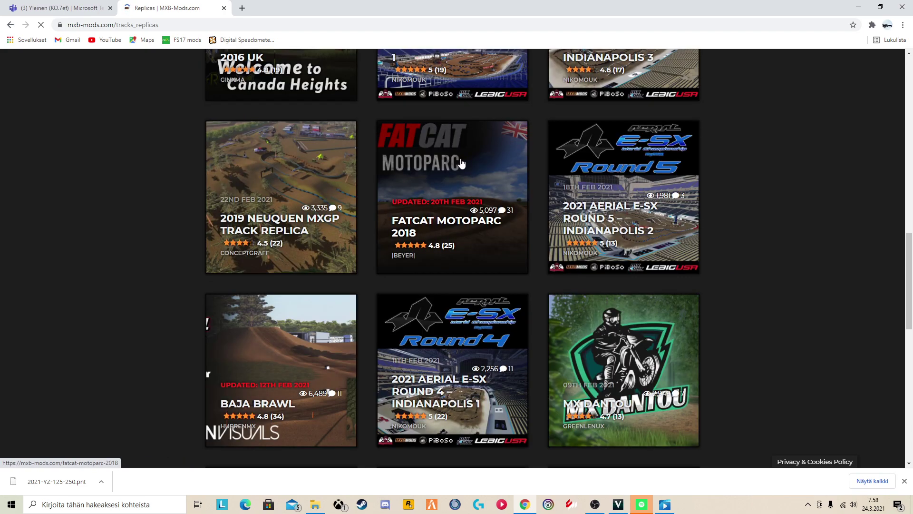
click(460, 163)
Step: Download FatCat_MotoParc.pkz from the track page's 1drv.ms download link
scroll(465, 333, down, 9)
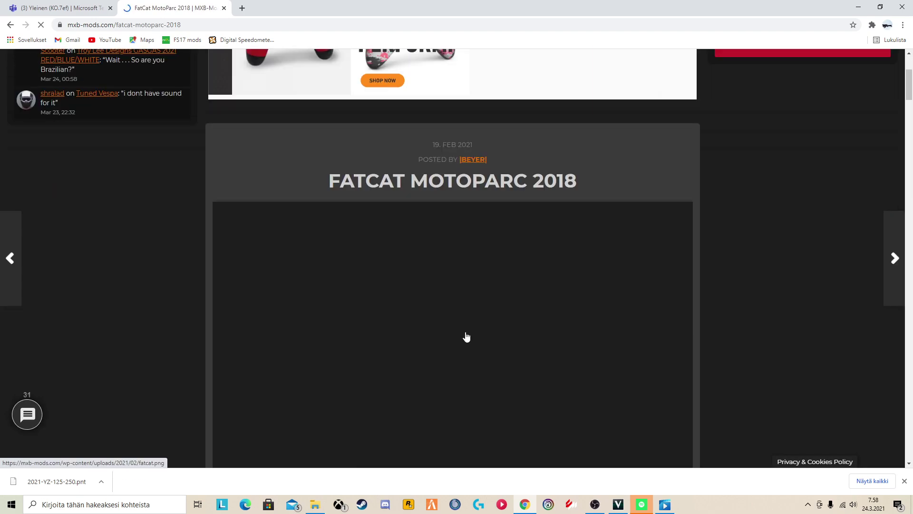
scroll(464, 332, down, 15)
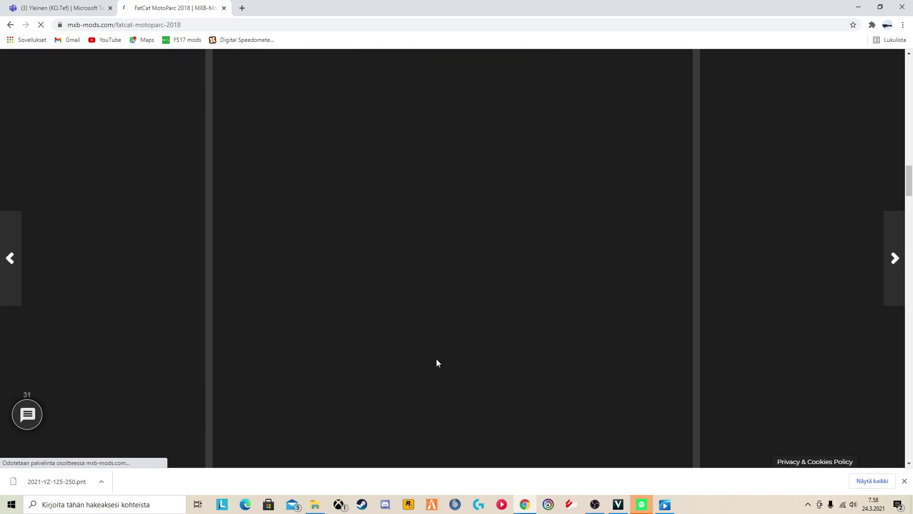
scroll(445, 361, down, 5)
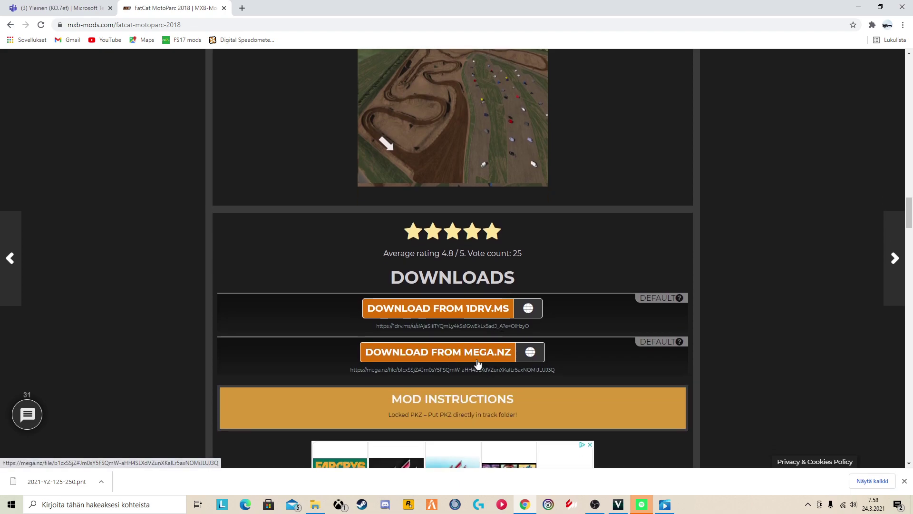
click(479, 314)
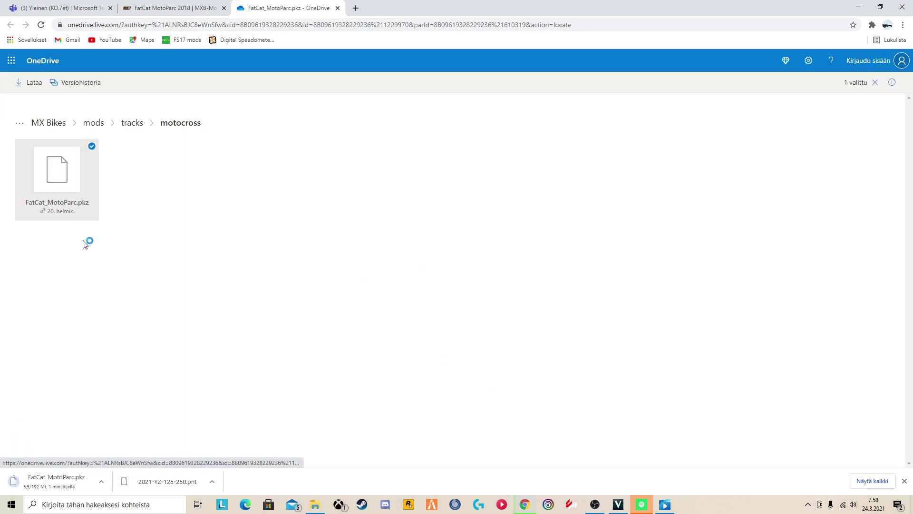
Step: Shrink the browser window and open the MX Bikes Mods\bikes folder in File Explorer
double_click(756, 4)
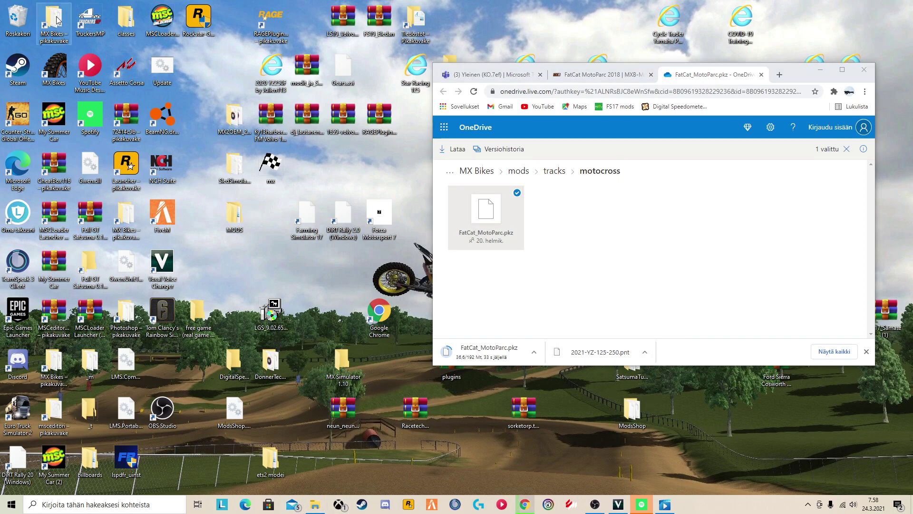
click(315, 504)
double_click(210, 191)
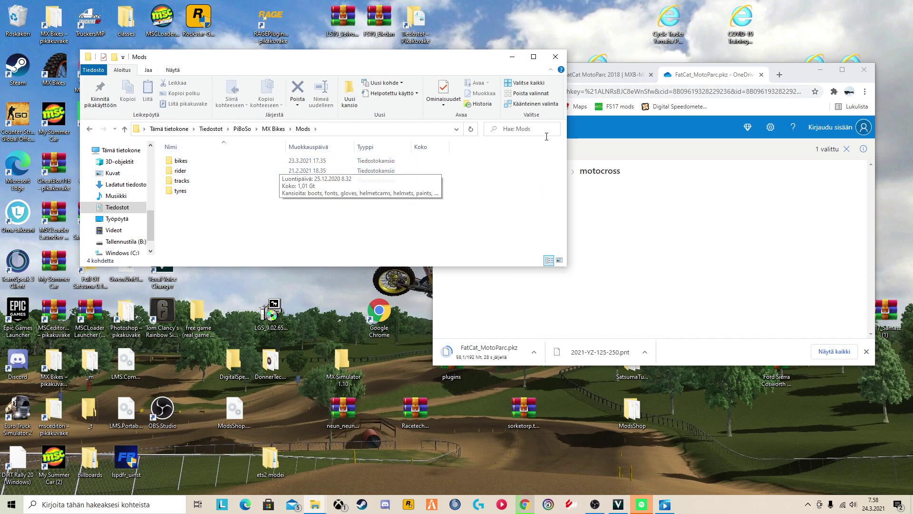
double_click(190, 162)
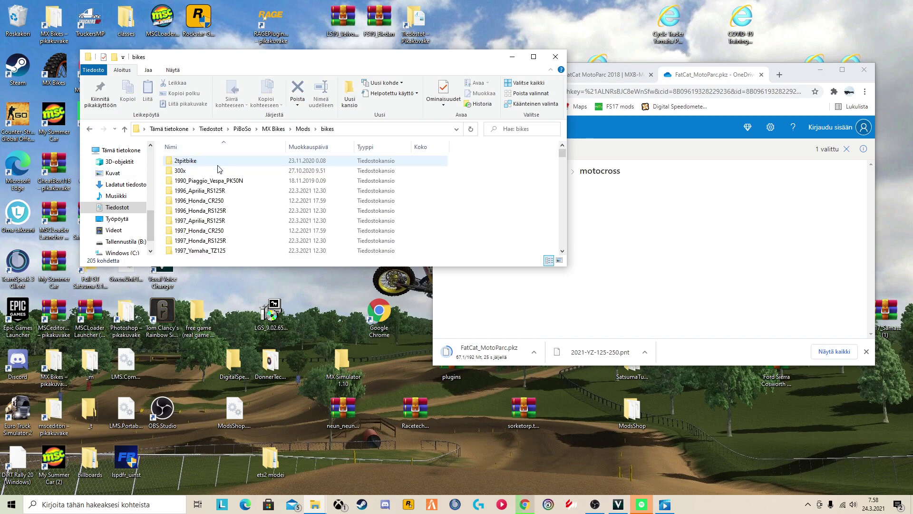
Step: Put the downloaded 2021-YZ-125-250.pnt into the paints folder of the MX2OEM_2017_Yamaha_YZ125 bike
scroll(237, 210, down, 2)
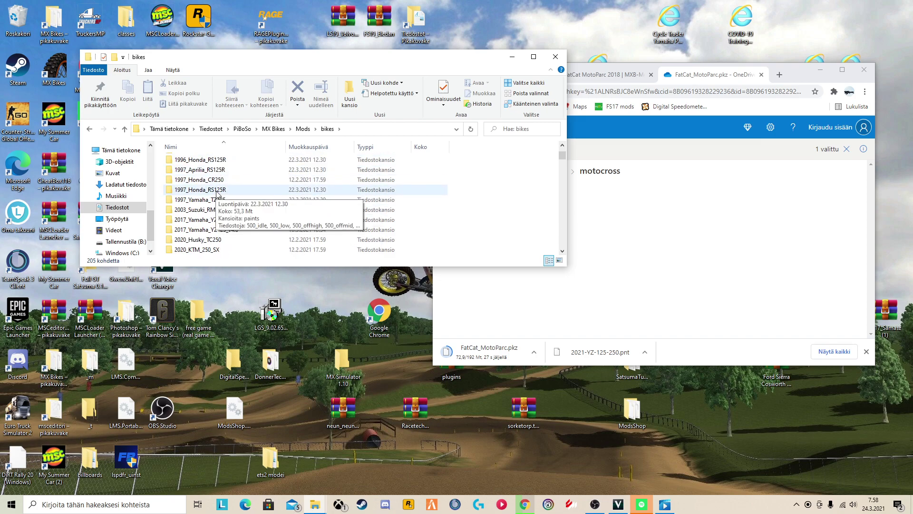
scroll(220, 193, down, 1)
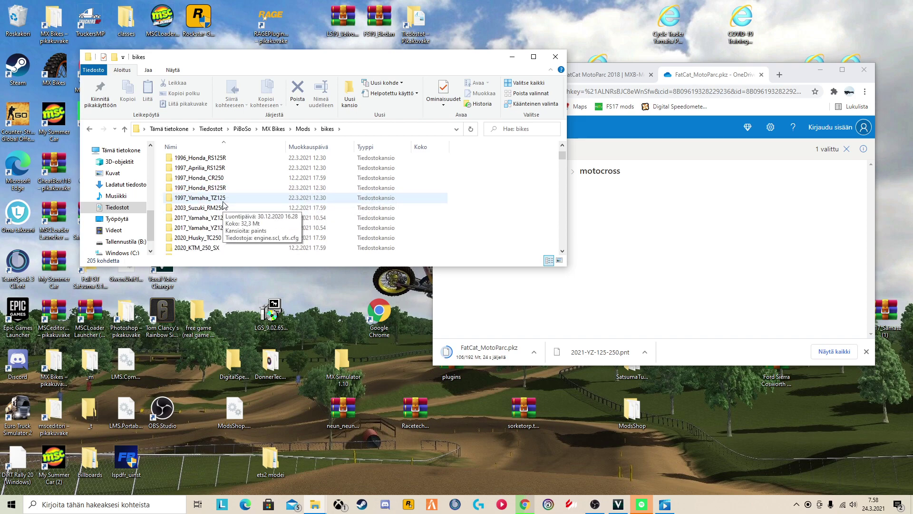
scroll(223, 204, up, 1)
scroll(224, 204, down, 3)
scroll(224, 204, down, 13)
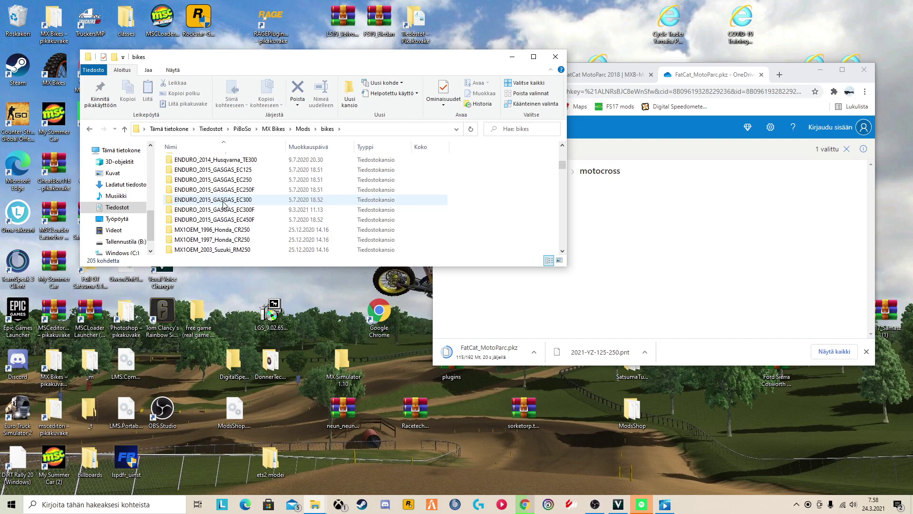
scroll(238, 222, down, 2)
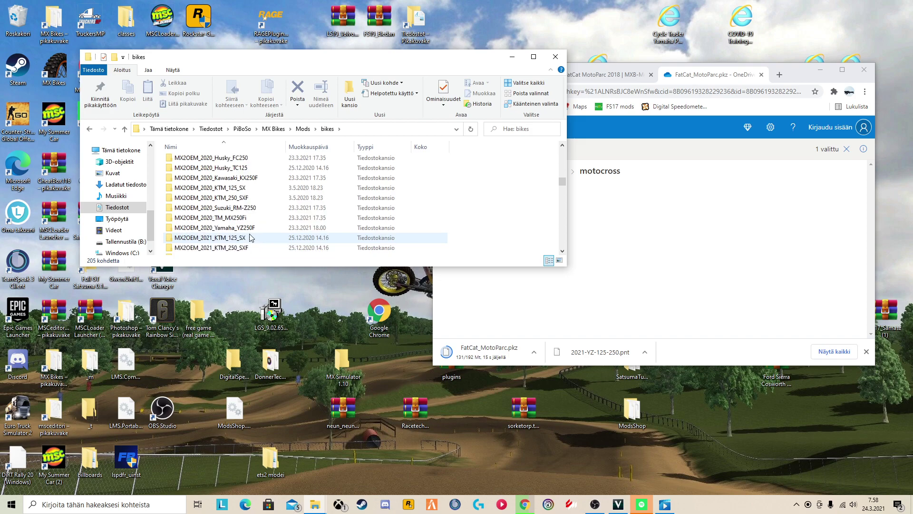
scroll(253, 233, up, 1)
scroll(245, 212, up, 1)
click(228, 161)
double_click(228, 161)
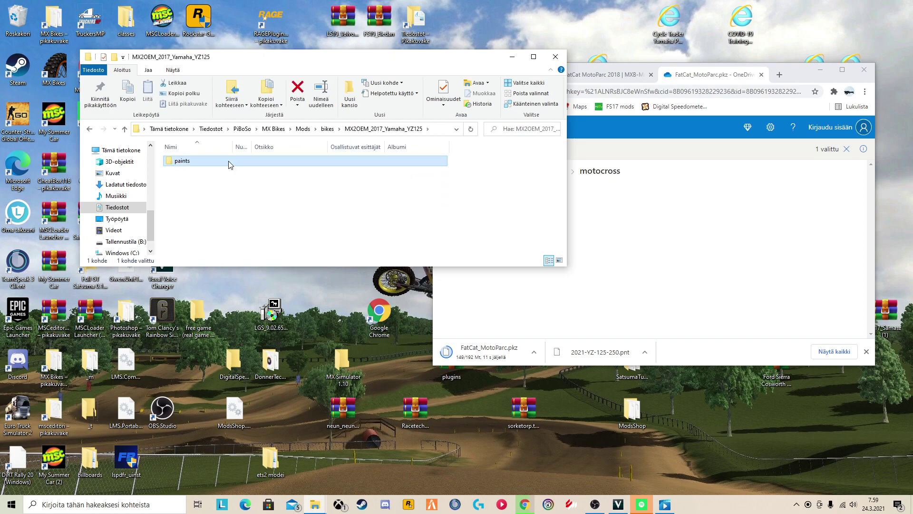
double_click(230, 163)
mouse_move(579, 360)
mouse_down()
mouse_move(212, 189)
mouse_move(218, 184)
mouse_up()
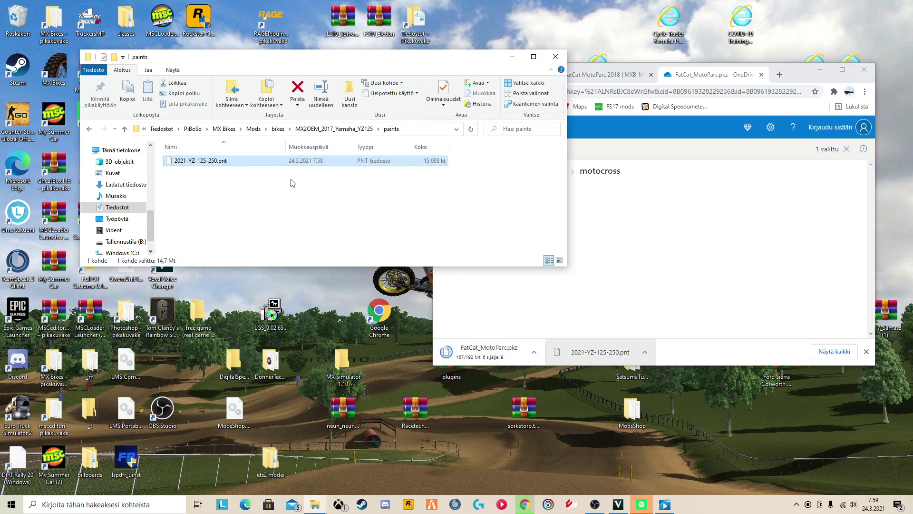
Step: Return to the bikes folder and look through its bike folders and PKZ files
key(BackSpace)
key(BackSpace)
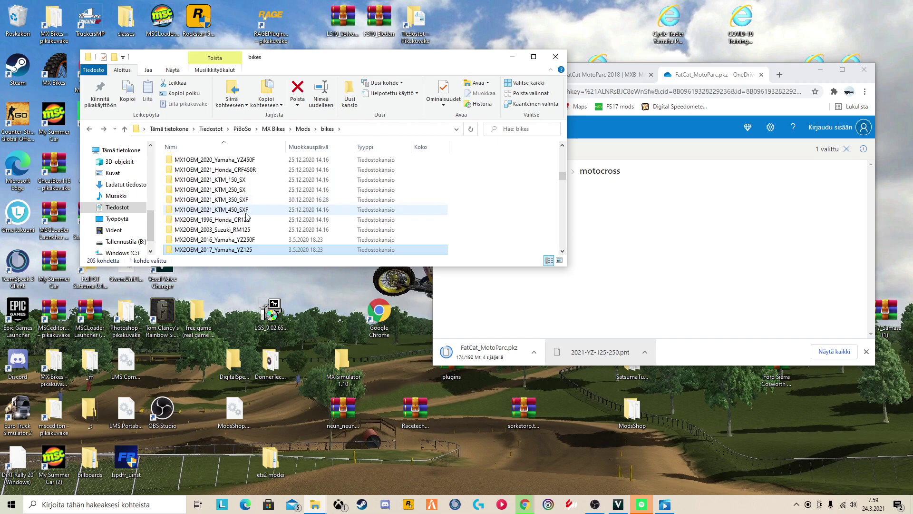
scroll(268, 230, up, 10)
scroll(269, 229, up, 10)
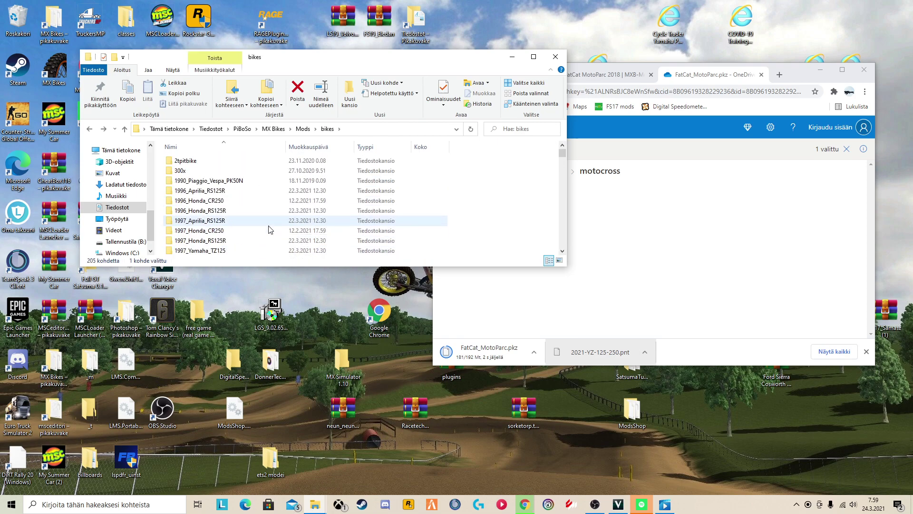
scroll(241, 216, down, 20)
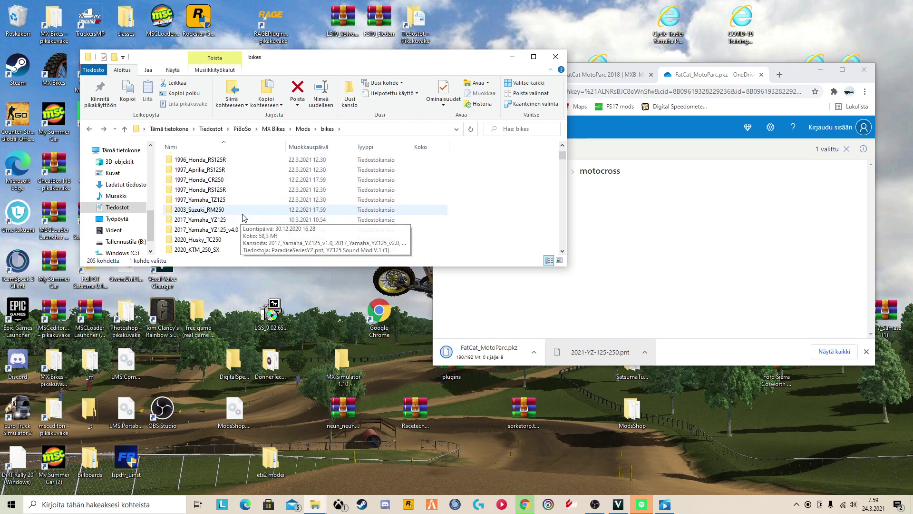
scroll(252, 216, up, 20)
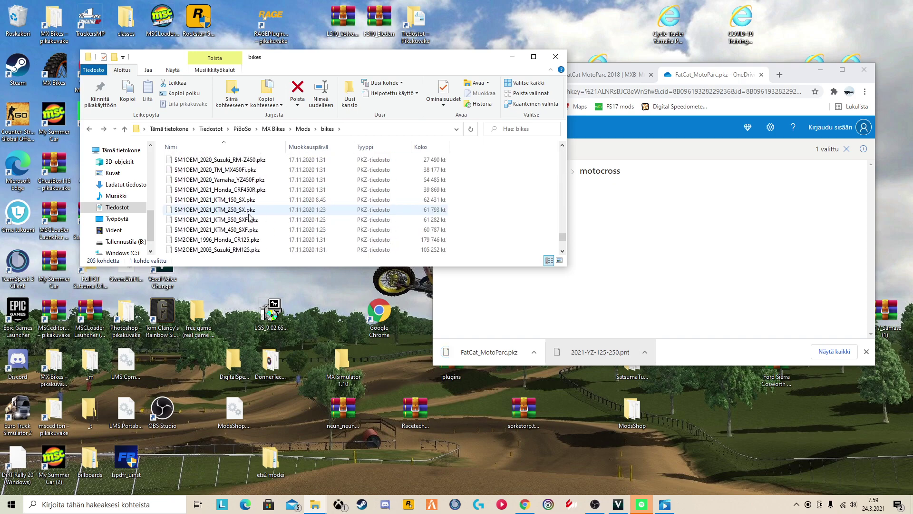
scroll(261, 216, down, 2)
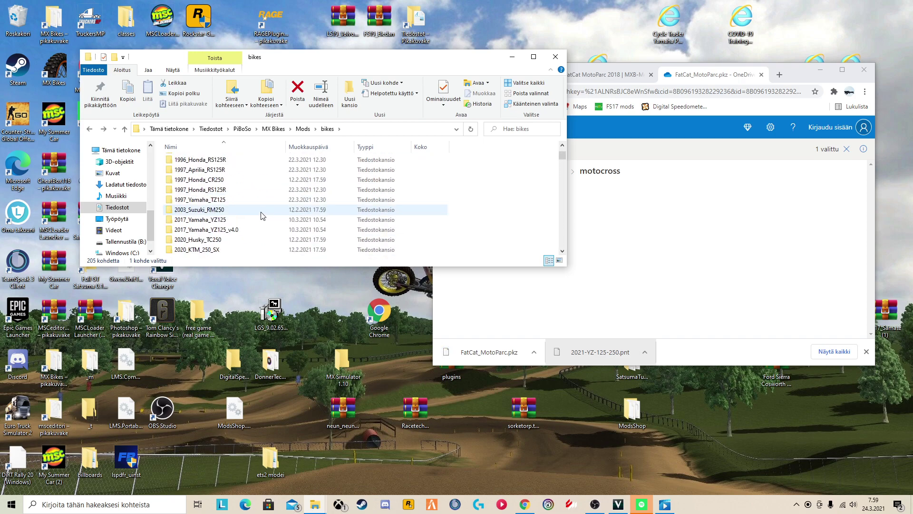
scroll(238, 189, up, 2)
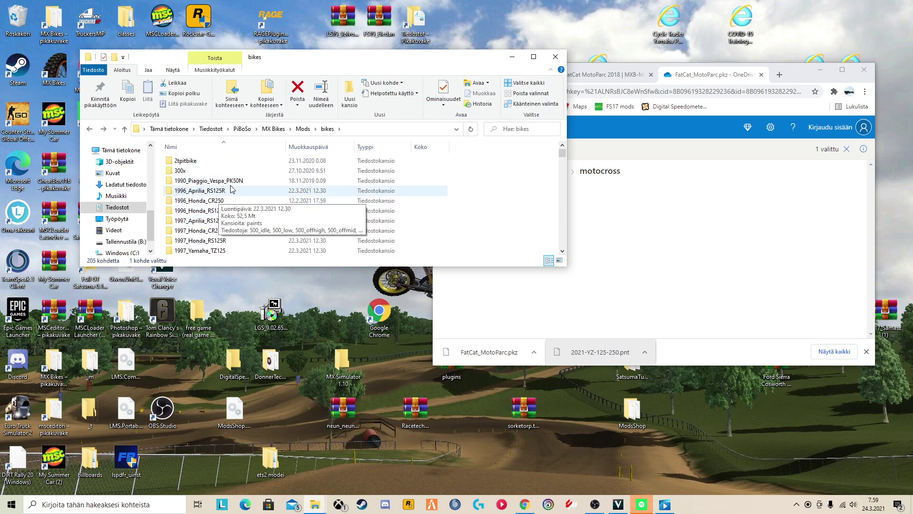
Step: Move the 1996_Aprilia_RS125R folder out to the desktop and back into the bikes folder
drag(213, 194, 347, 323)
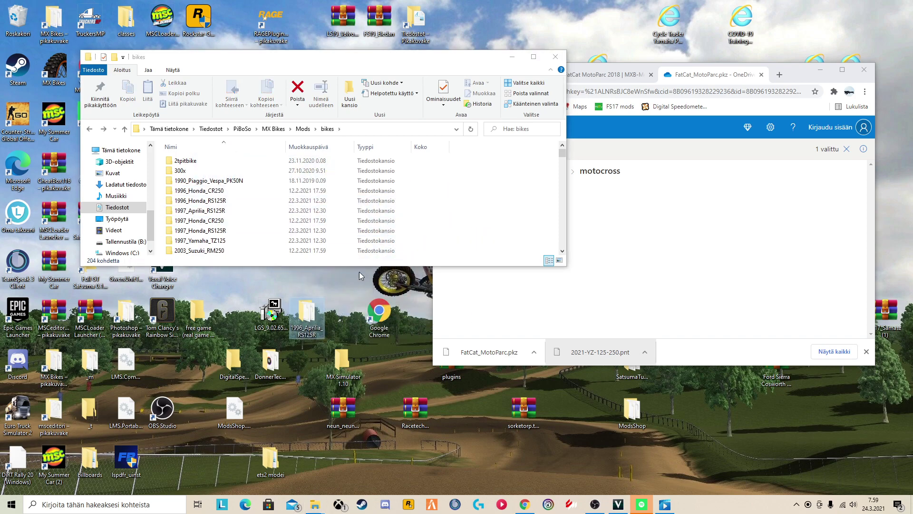
drag(312, 332, 476, 185)
Step: Switch to WinRAR and dismiss its licence purchase notice
click(12, 504)
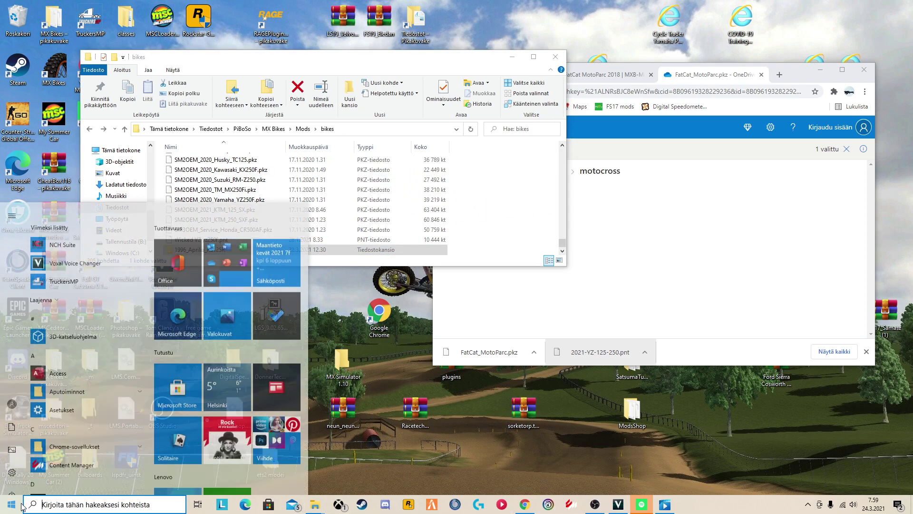
click(58, 505)
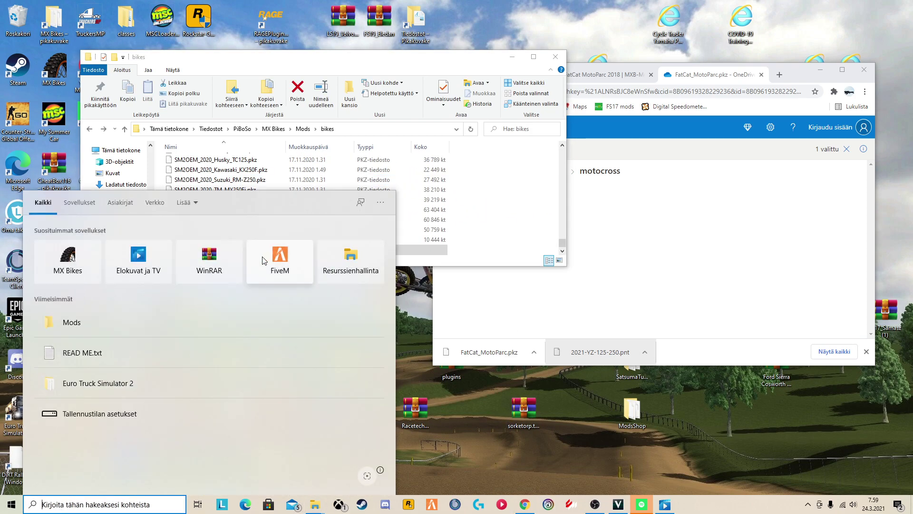
click(209, 261)
scroll(491, 277, down, 1)
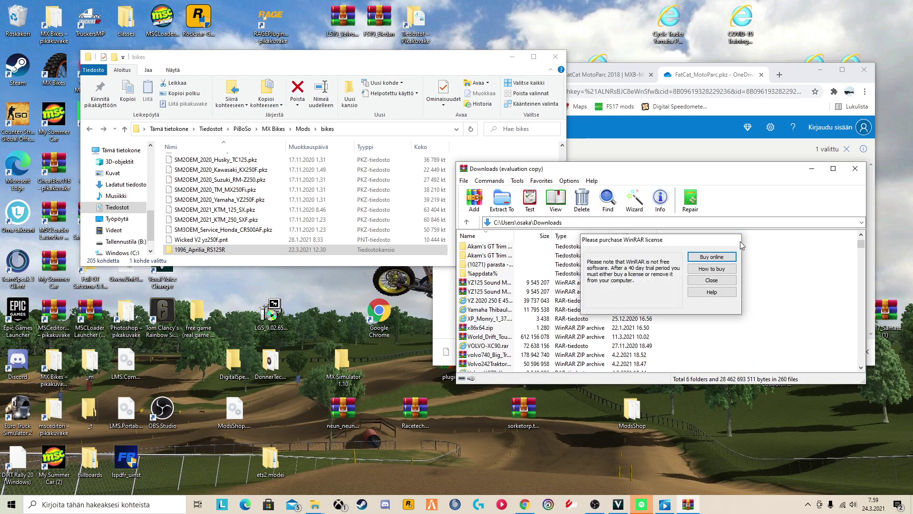
click(734, 240)
Step: Open the SMOEM_v0.15.1_full.zip archive from the Downloads folder
scroll(559, 308, down, 2)
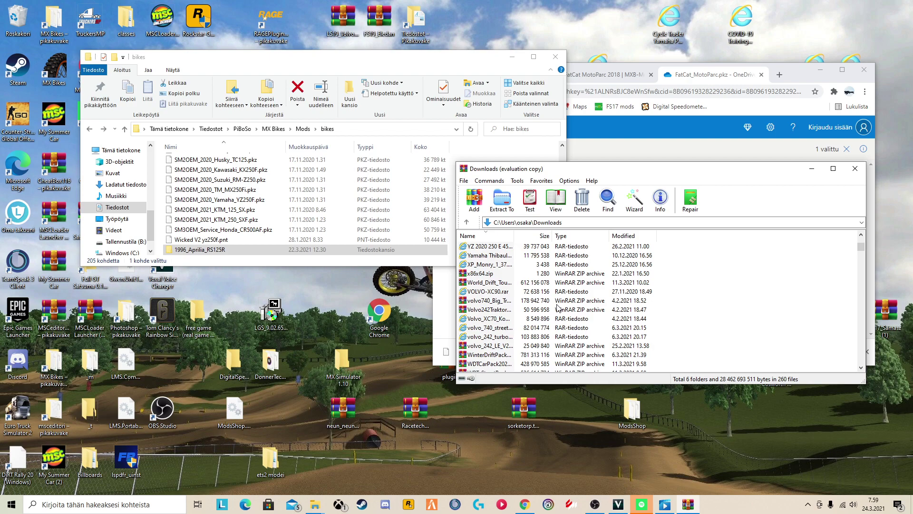
scroll(559, 309, down, 4)
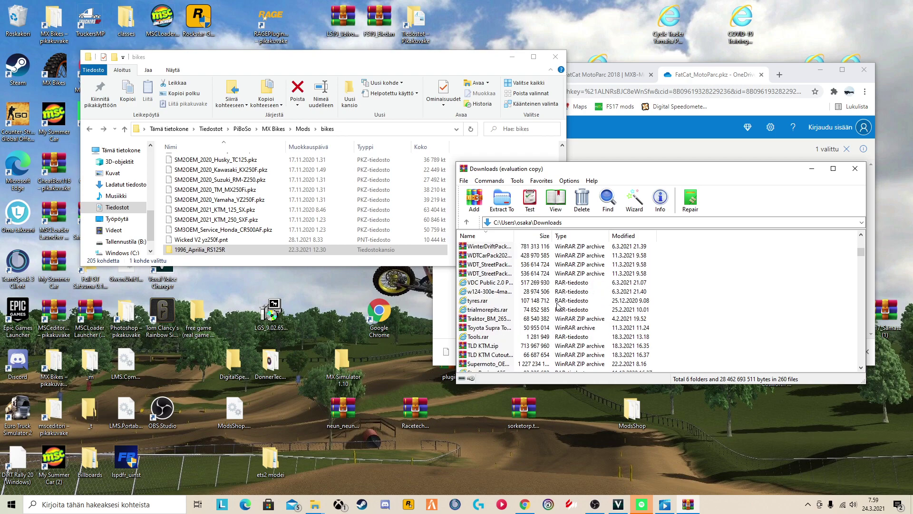
scroll(559, 308, down, 1)
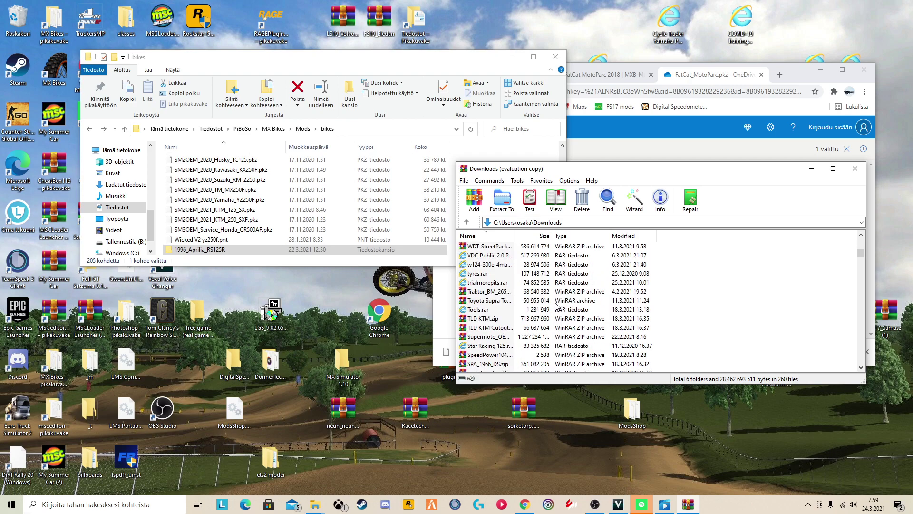
scroll(557, 307, down, 1)
scroll(557, 307, down, 1)
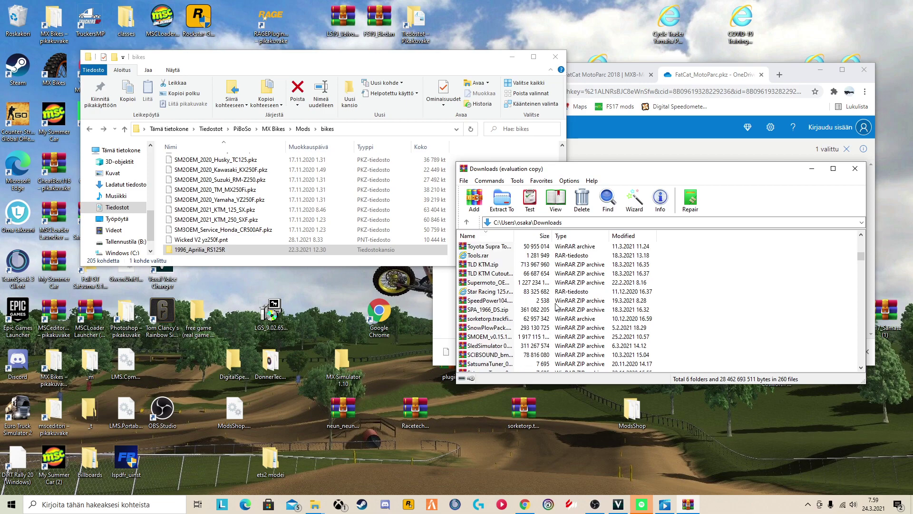
double_click(495, 339)
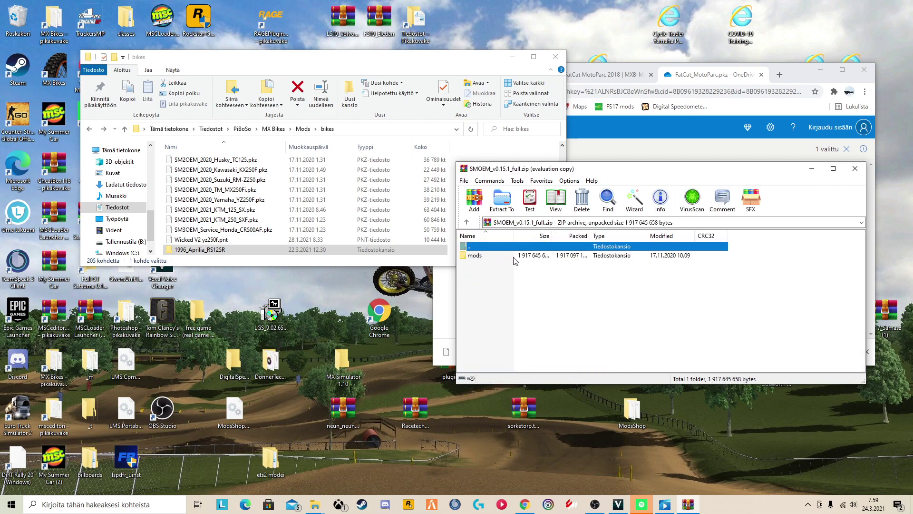
Step: Open the mods\bikes folder inside the archive and look through its bike folders and PKZ files
click(501, 264)
double_click(475, 256)
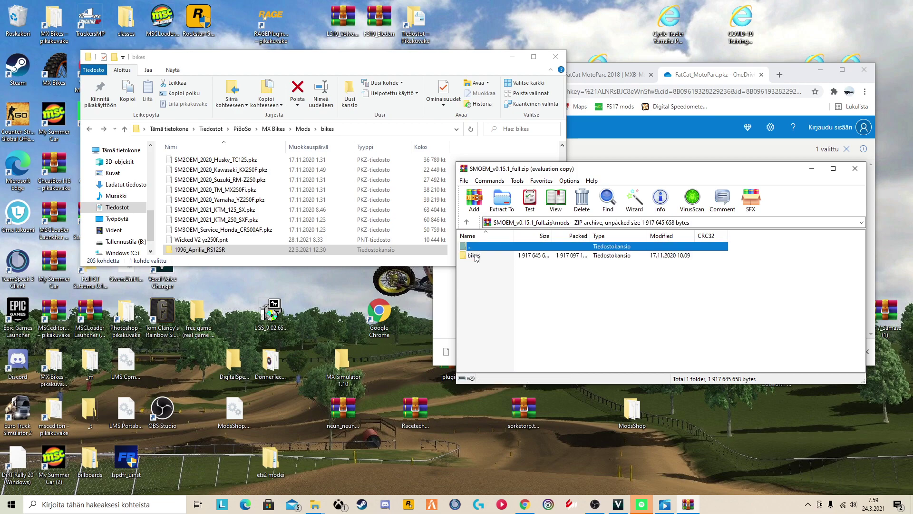
double_click(508, 257)
scroll(728, 265, down, 15)
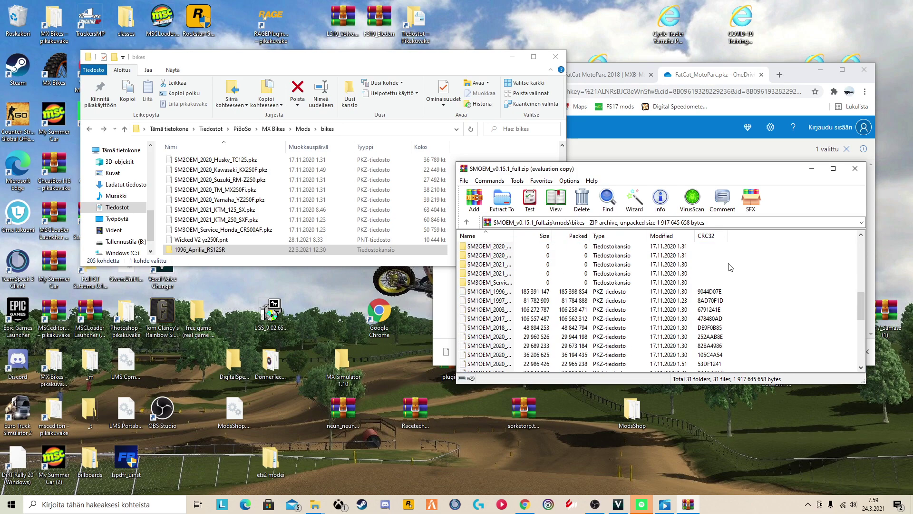
Step: Select all folders and PKZ files in the archive's mods\bikes folder and close the archive window
scroll(735, 264, up, 10)
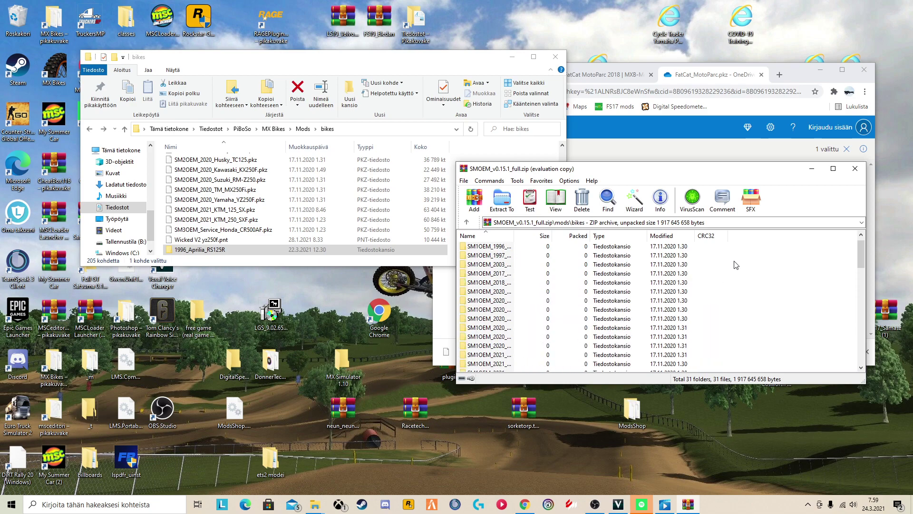
scroll(736, 265, up, 1)
drag(785, 250, 588, 375)
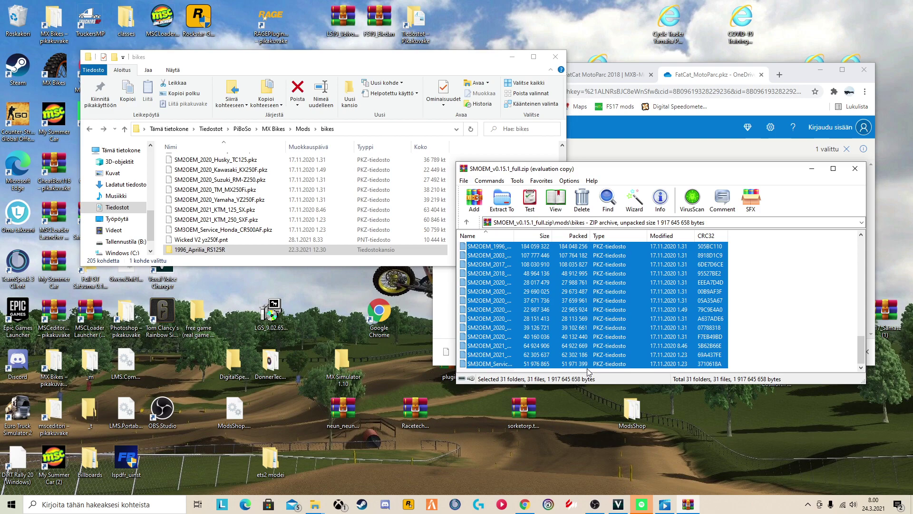
click(501, 157)
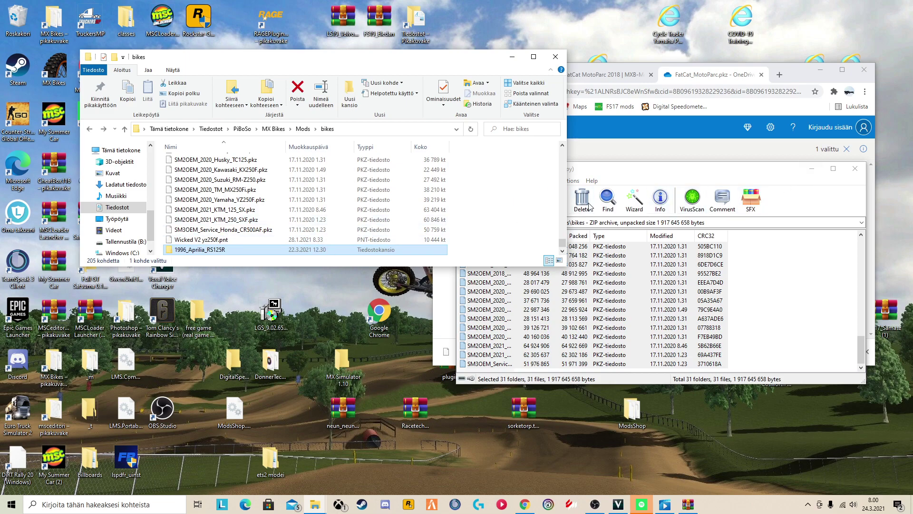
click(855, 169)
Step: Go up to the Mods folder and look through its tracks folder and the supermoto subfolder
key(BackSpace)
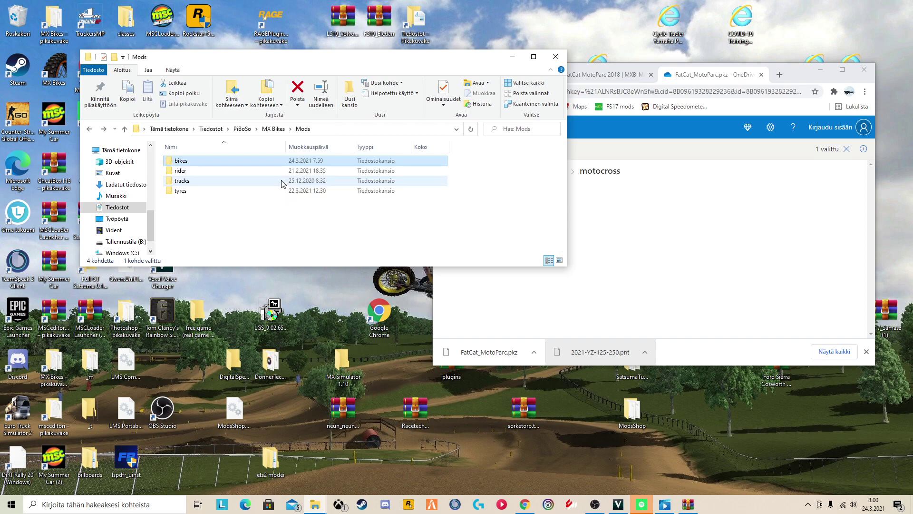
double_click(256, 182)
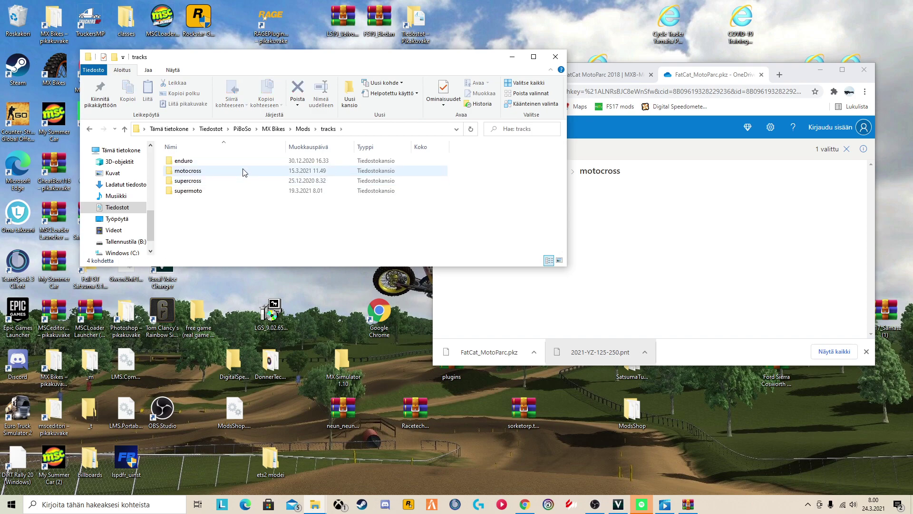
key(BackSpace)
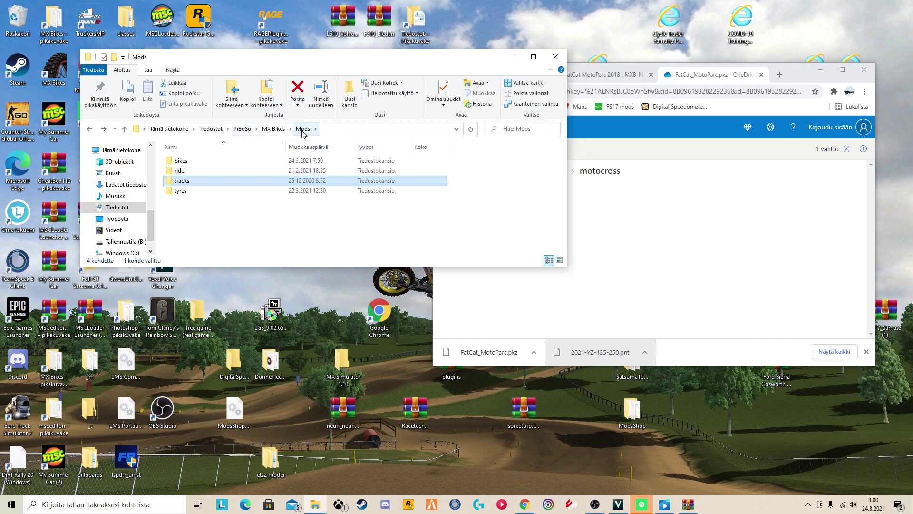
scroll(125, 181, up, 3)
scroll(117, 186, up, 1)
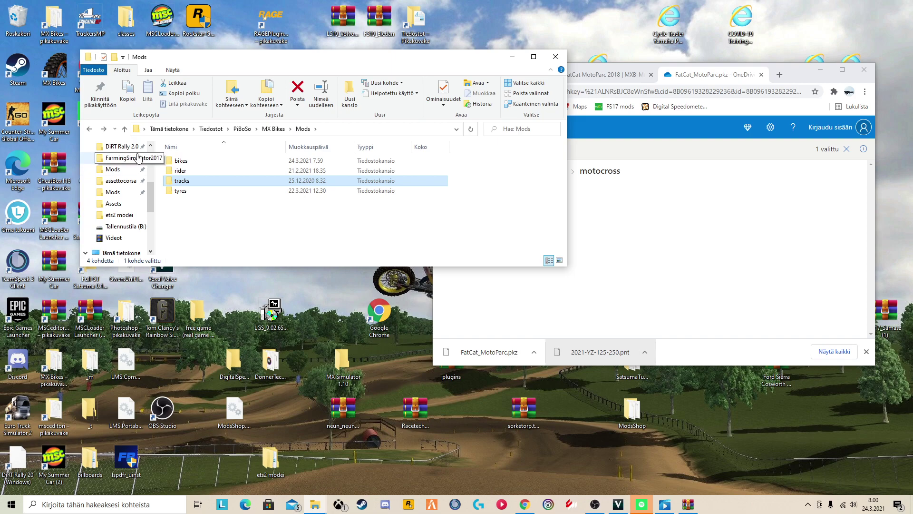
double_click(265, 186)
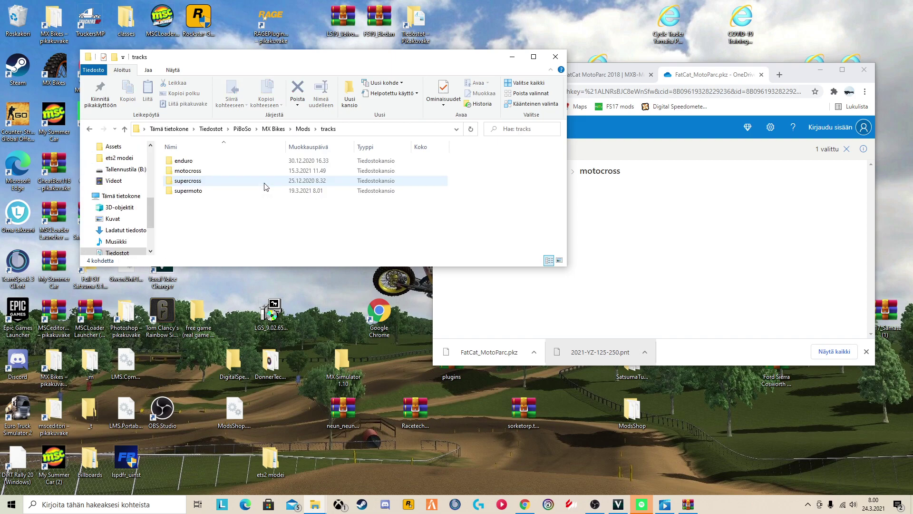
double_click(209, 191)
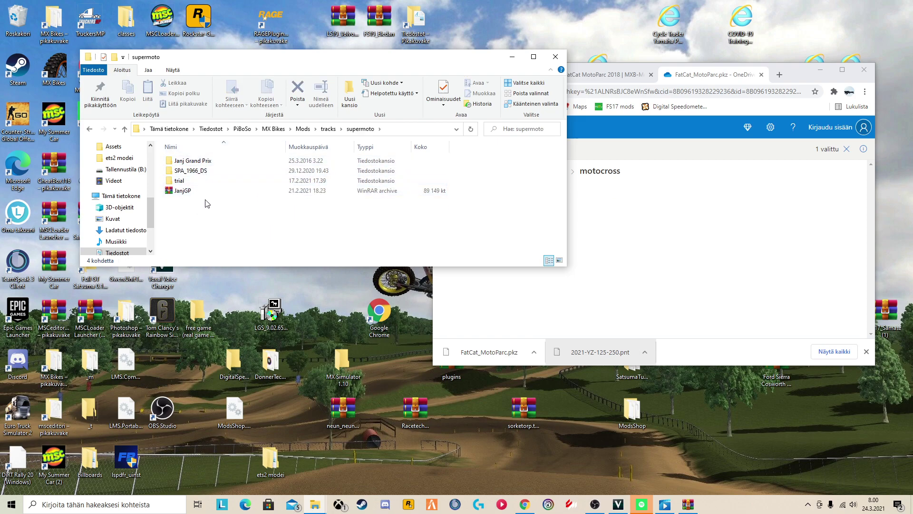
key(alt+Left)
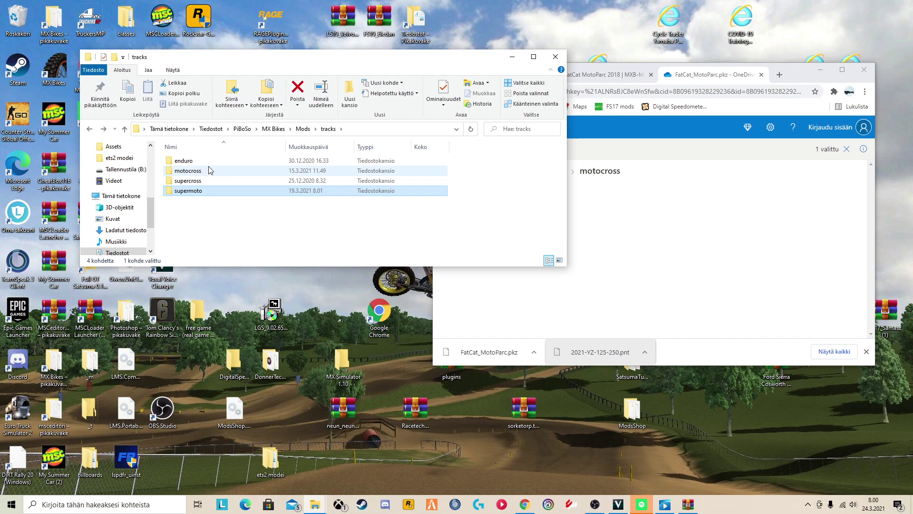
Step: Open the motocross tracks folder and move the downloaded FatCat_MotoParc.pkz from the browser's downloads into it
double_click(207, 170)
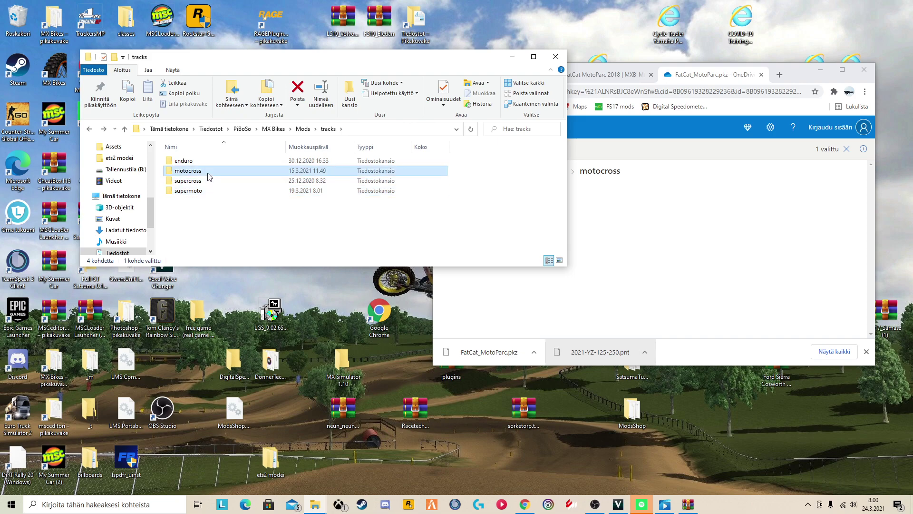
scroll(251, 230, up, 2)
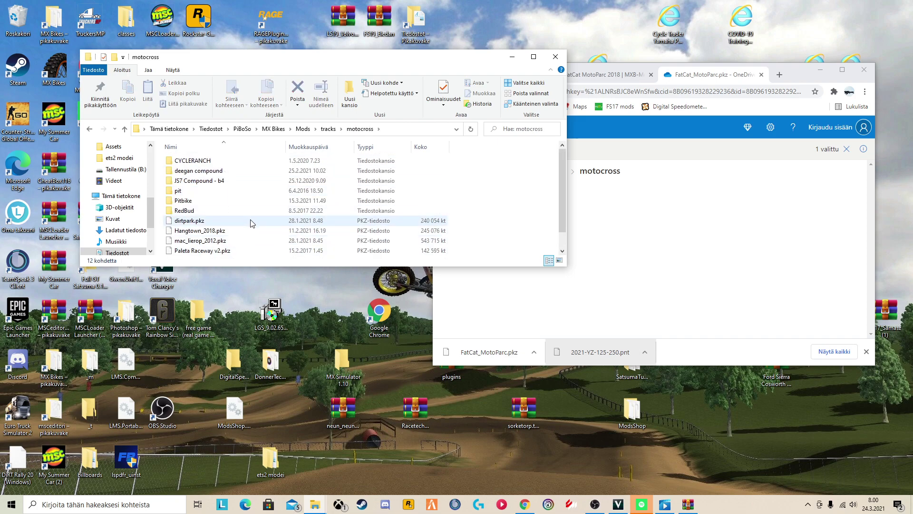
drag(513, 356, 445, 347)
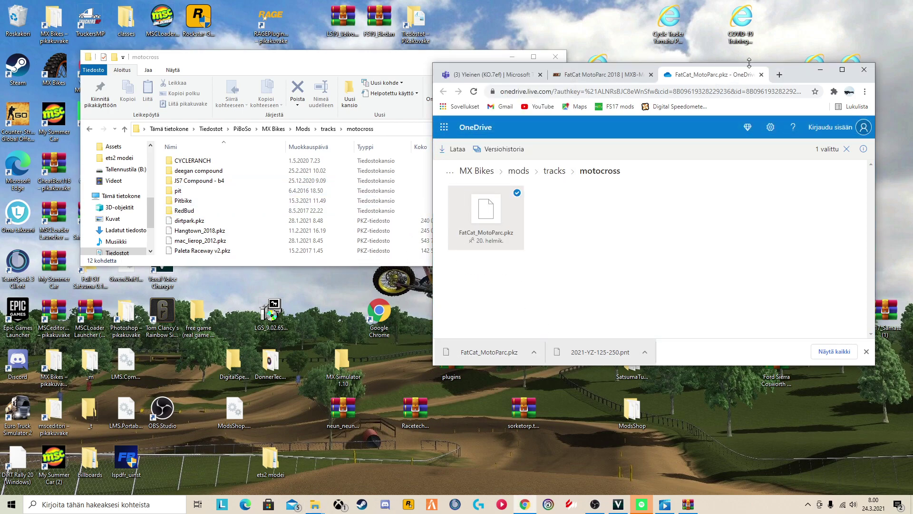
drag(801, 76, 894, 74)
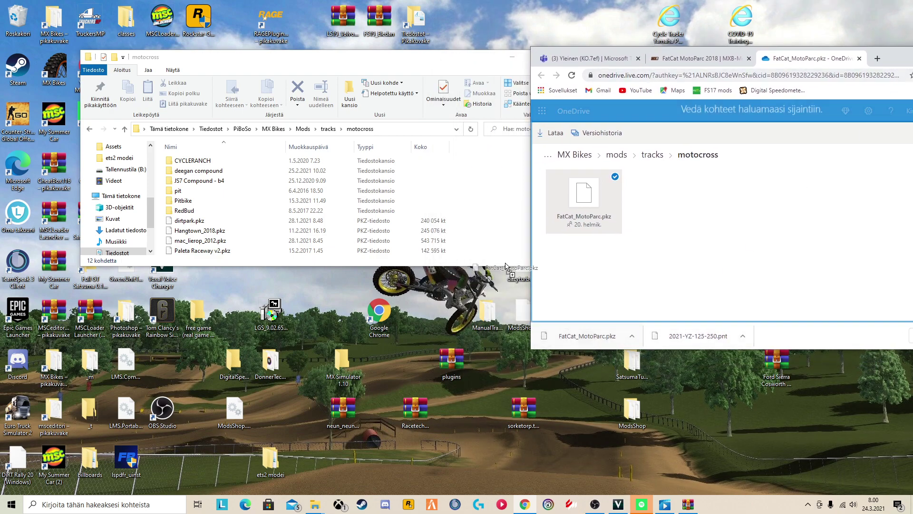
click(512, 225)
scroll(318, 241, down, 2)
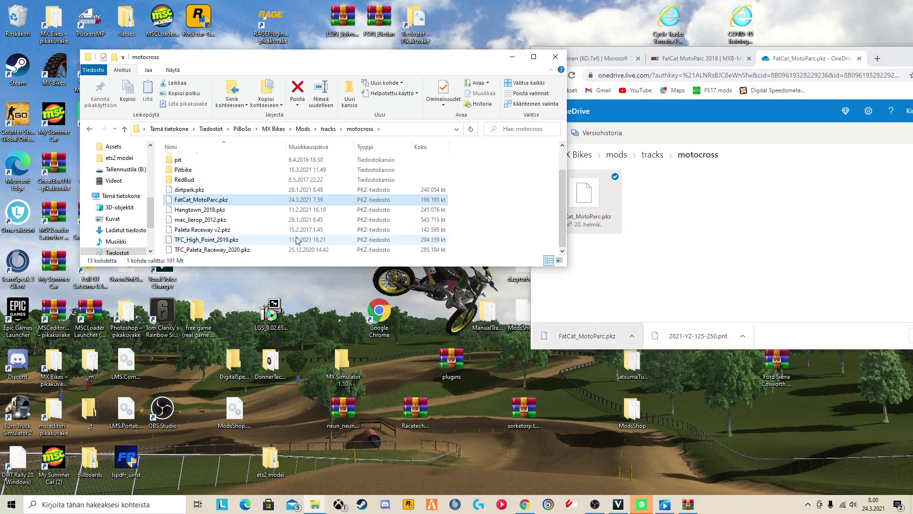
Step: Look at the track files inside the deegan compound folder and return to the motocross folder
scroll(266, 209, up, 1)
double_click(231, 171)
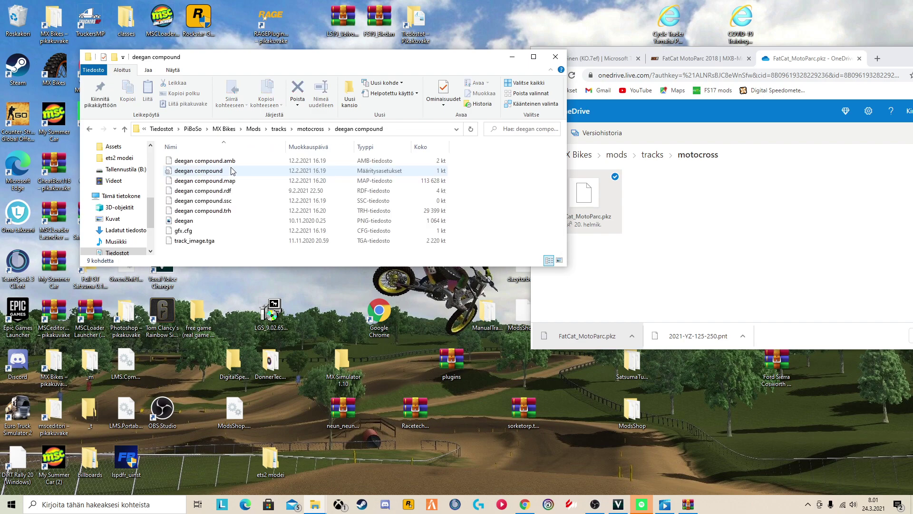
key(alt+Left)
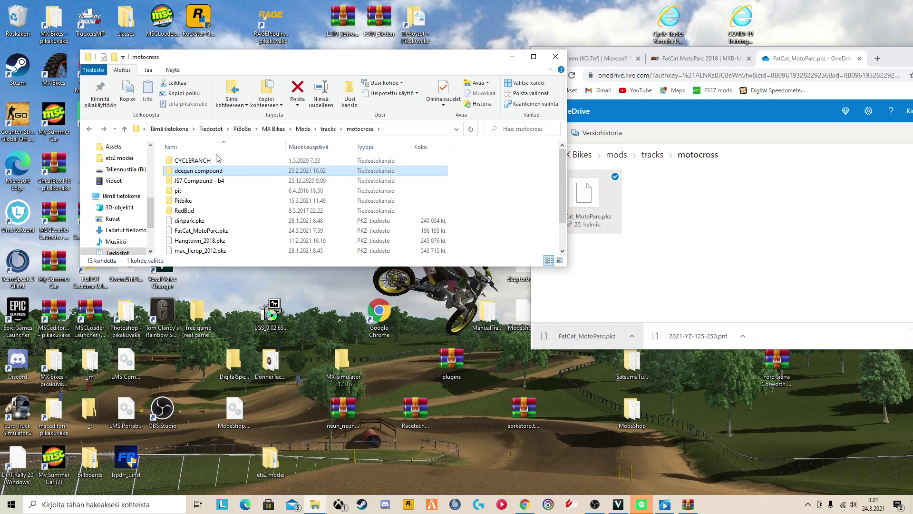
click(902, 61)
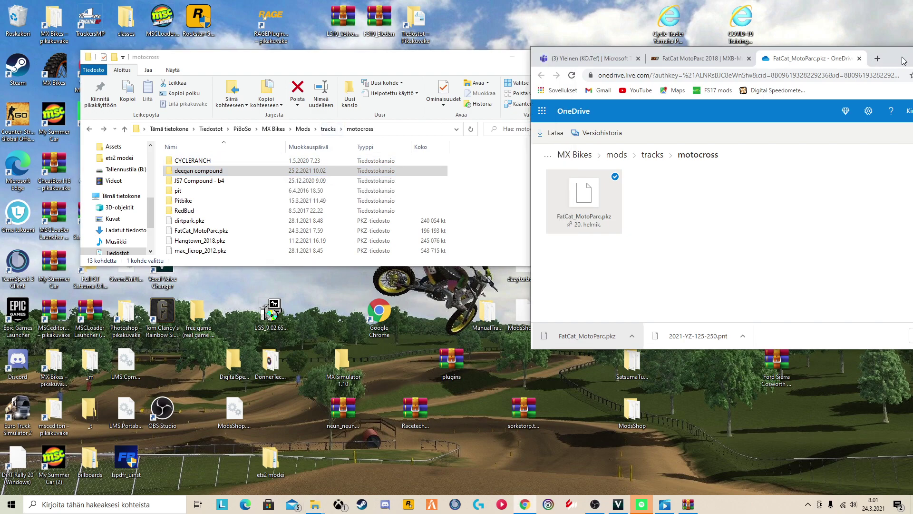
Step: Go back up to the Mods folder and look at the contents of its tyres folder
click(214, 202)
key(BackSpace)
key(BackSpace)
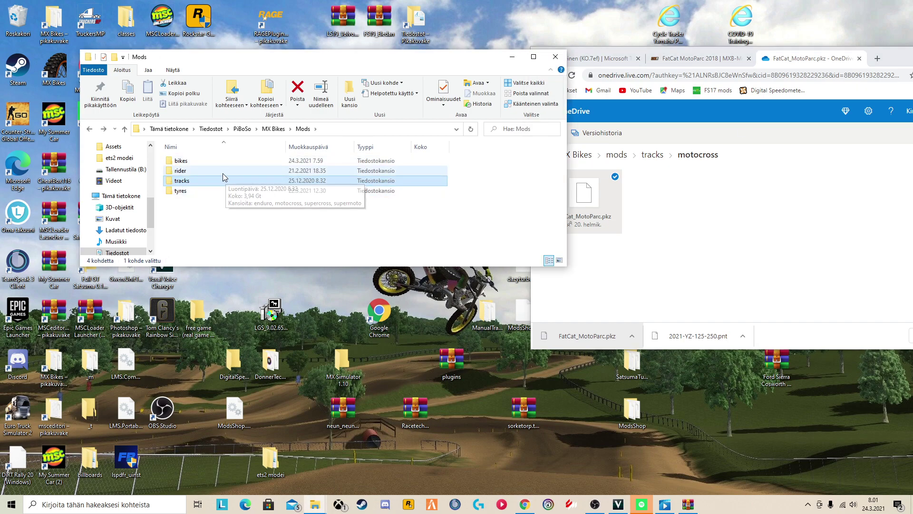
double_click(216, 190)
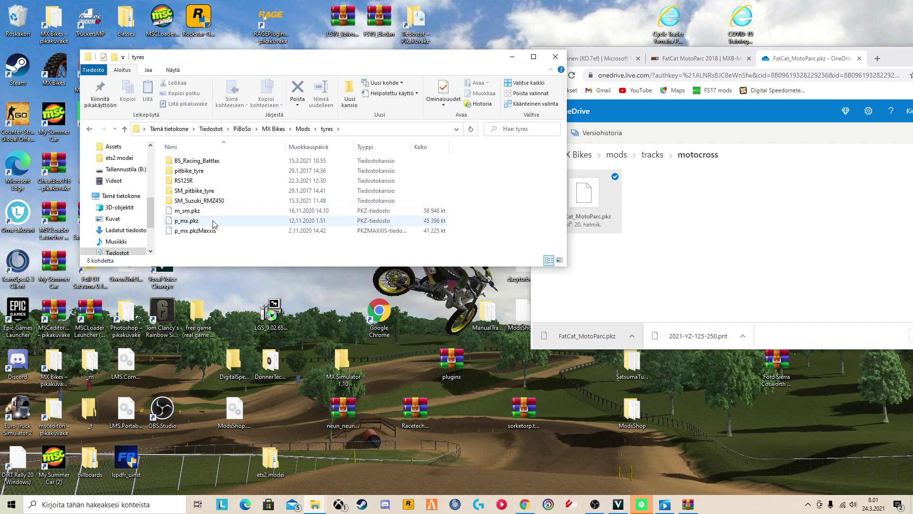
key(BackSpace)
click(205, 184)
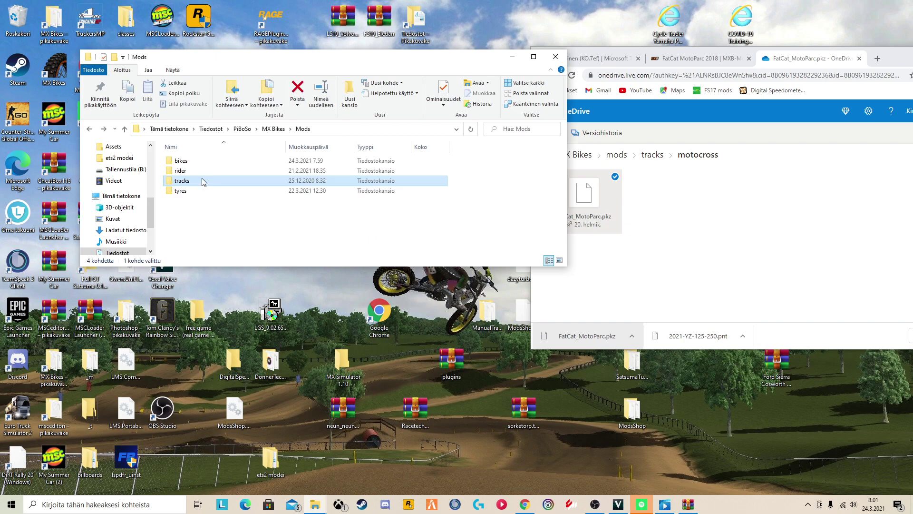
Step: Open the rider folder and look inside its gloves, fonts and boots subfolders
double_click(200, 172)
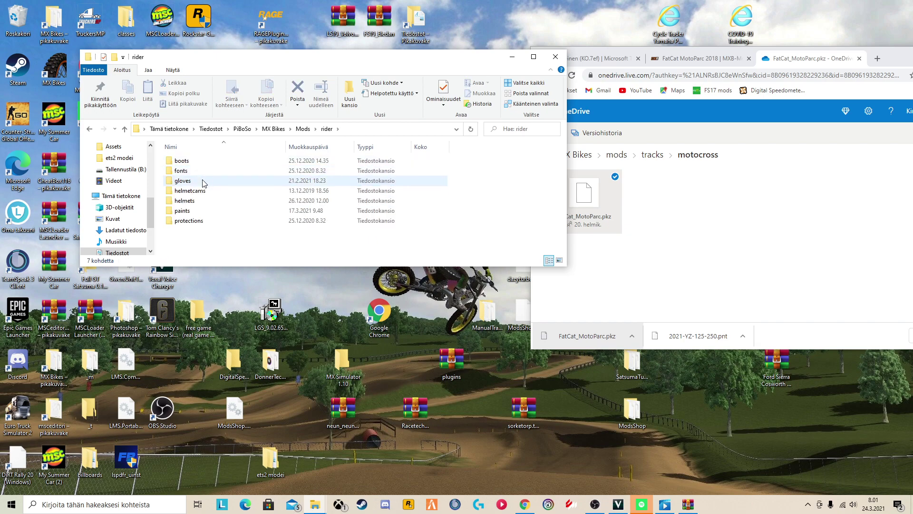
double_click(203, 182)
key(BackSpace)
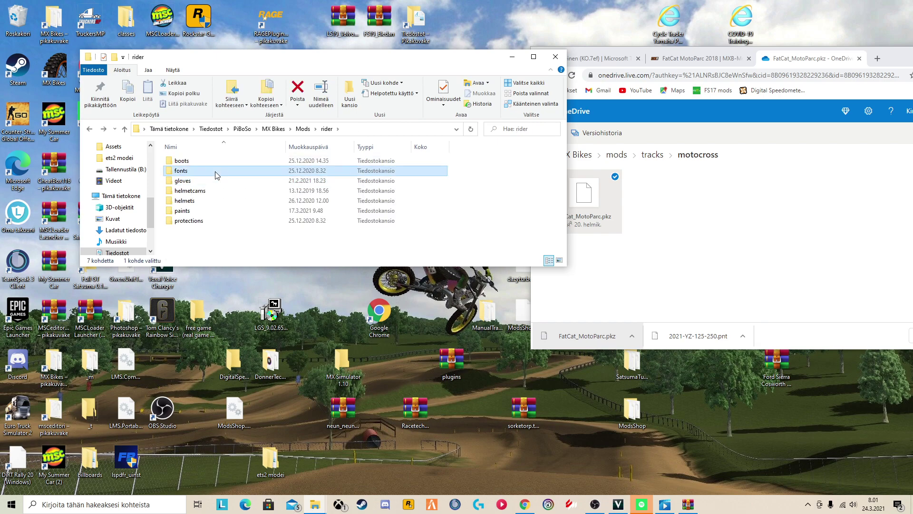
double_click(216, 174)
key(BackSpace)
double_click(198, 159)
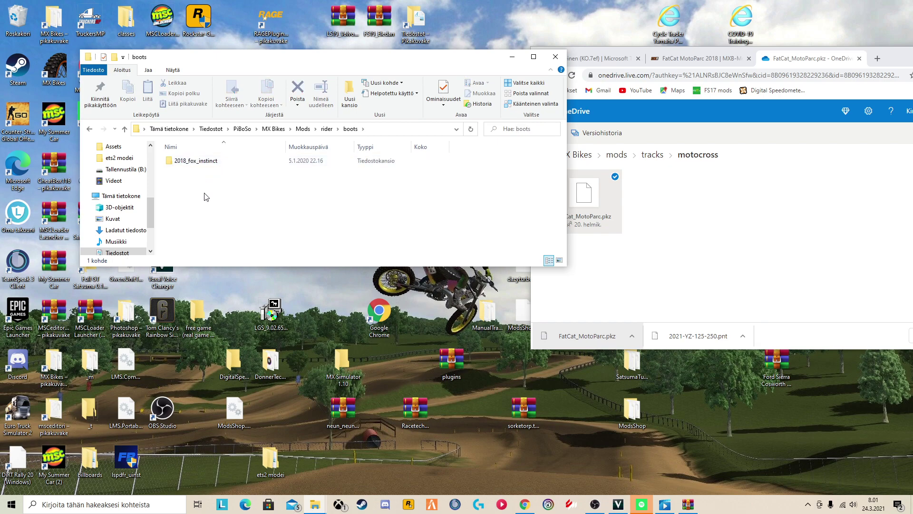
key(BackSpace)
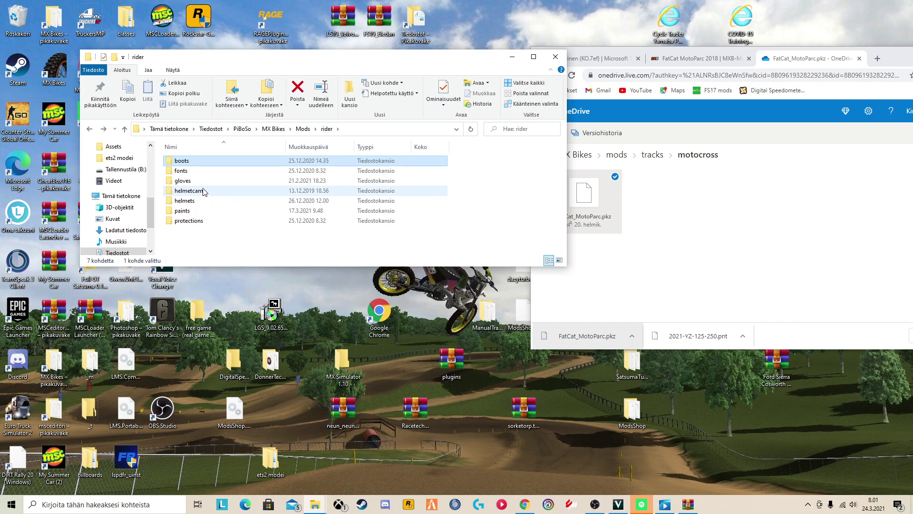
Step: Look at the PKZ files in the rider's helmetcams and helmets folders and return to the rider folder
click(200, 183)
double_click(198, 191)
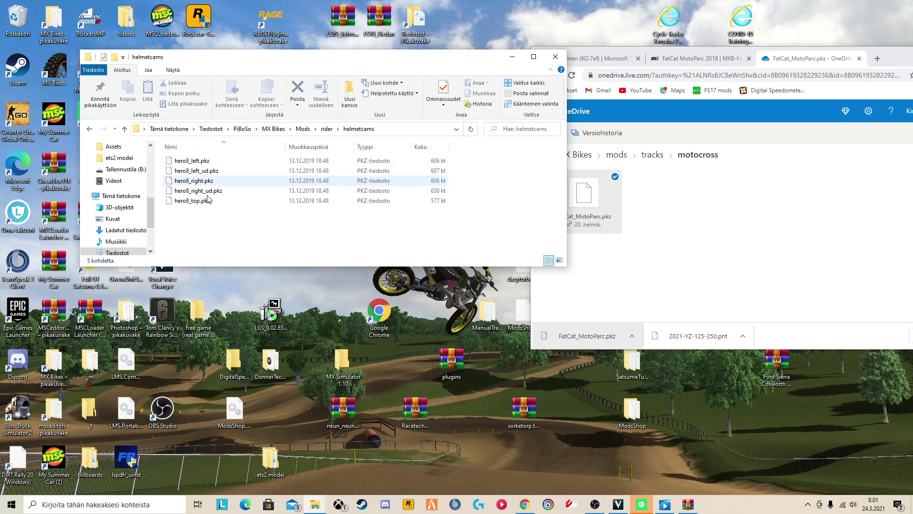
key(BackSpace)
double_click(188, 201)
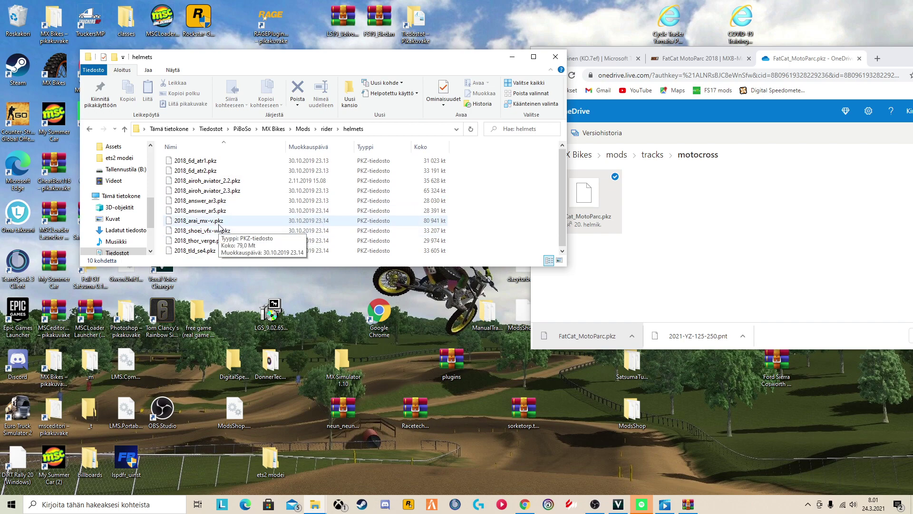
key(BackSpace)
Step: Look through the rider's paints folder down to its last files, check the protections folder, and return to the rider folder
click(217, 212)
double_click(216, 212)
scroll(320, 207, down, 15)
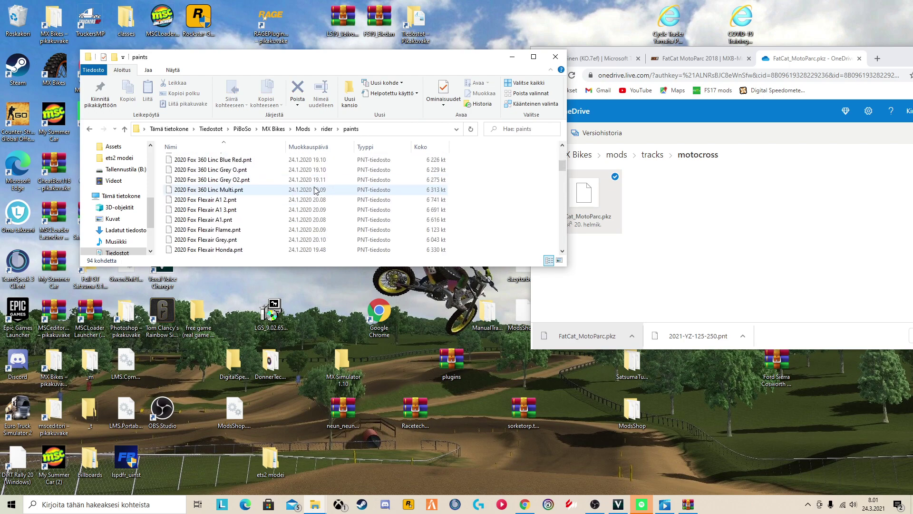
scroll(320, 207, down, 5)
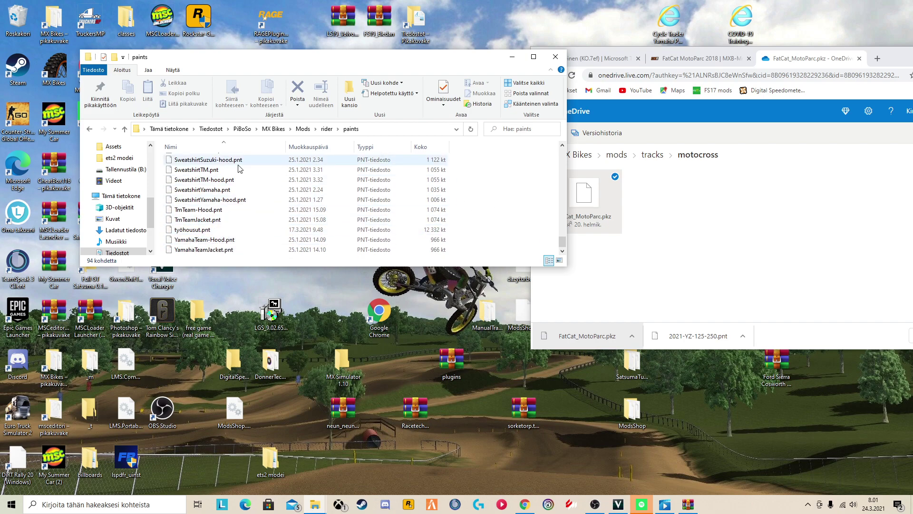
key(BackSpace)
double_click(208, 221)
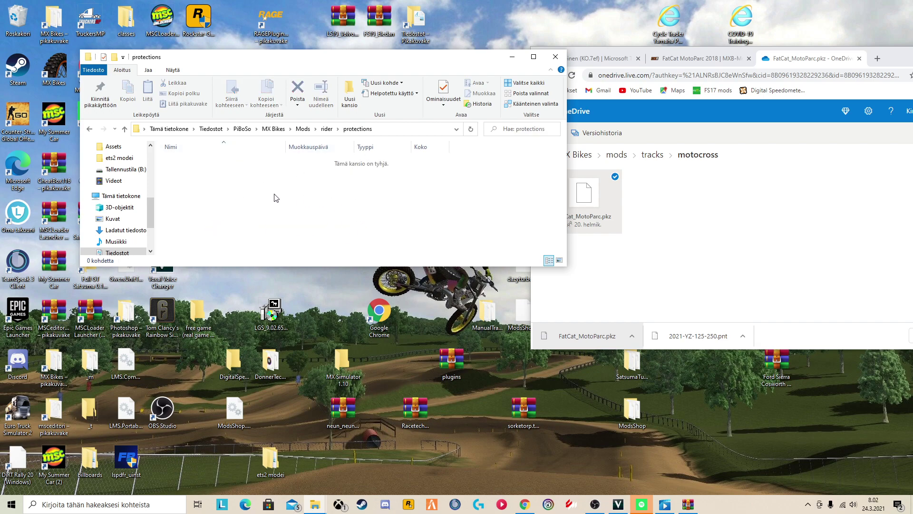
key(BackSpace)
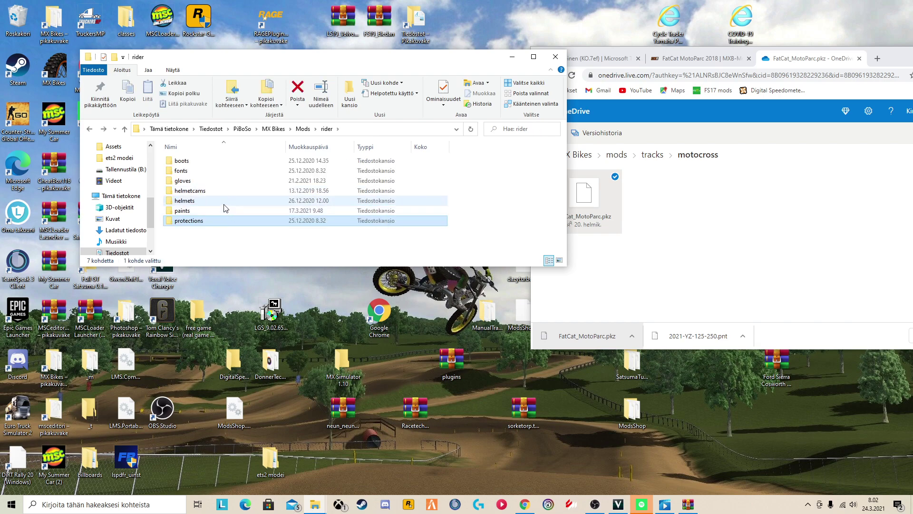